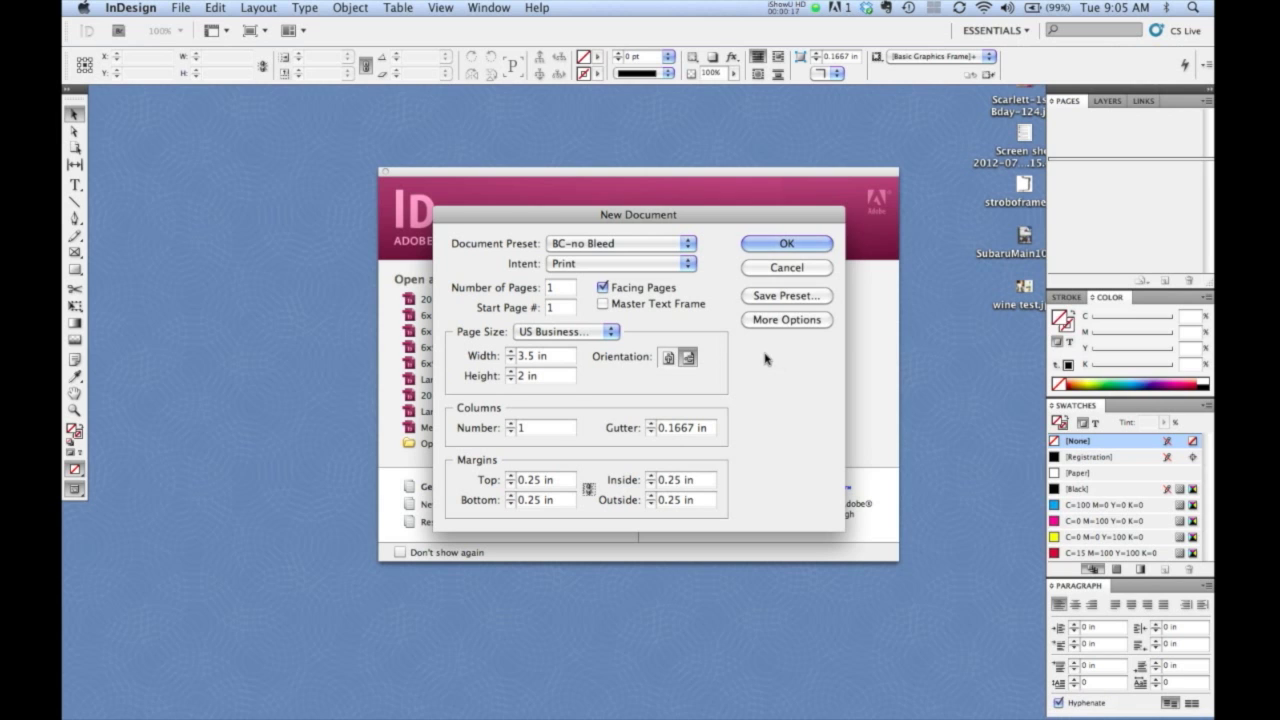
Step: Accept the BC-no Bleed preset to create a 3.5 × 2 in card with 0.25 in margins
{"action": "left_click", "coordinate": [800, 246]}
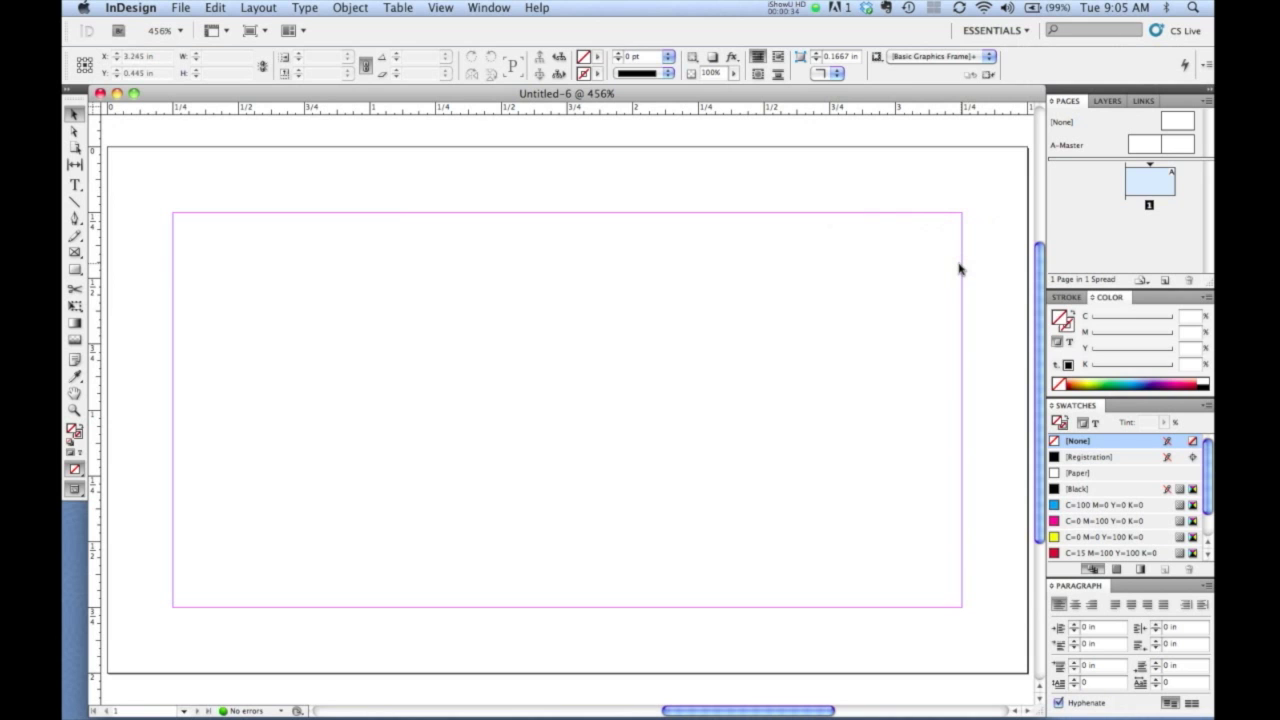
Step: Close the blank Untitled-6 card and start a new document
{"action": "key", "text": "super+w"}
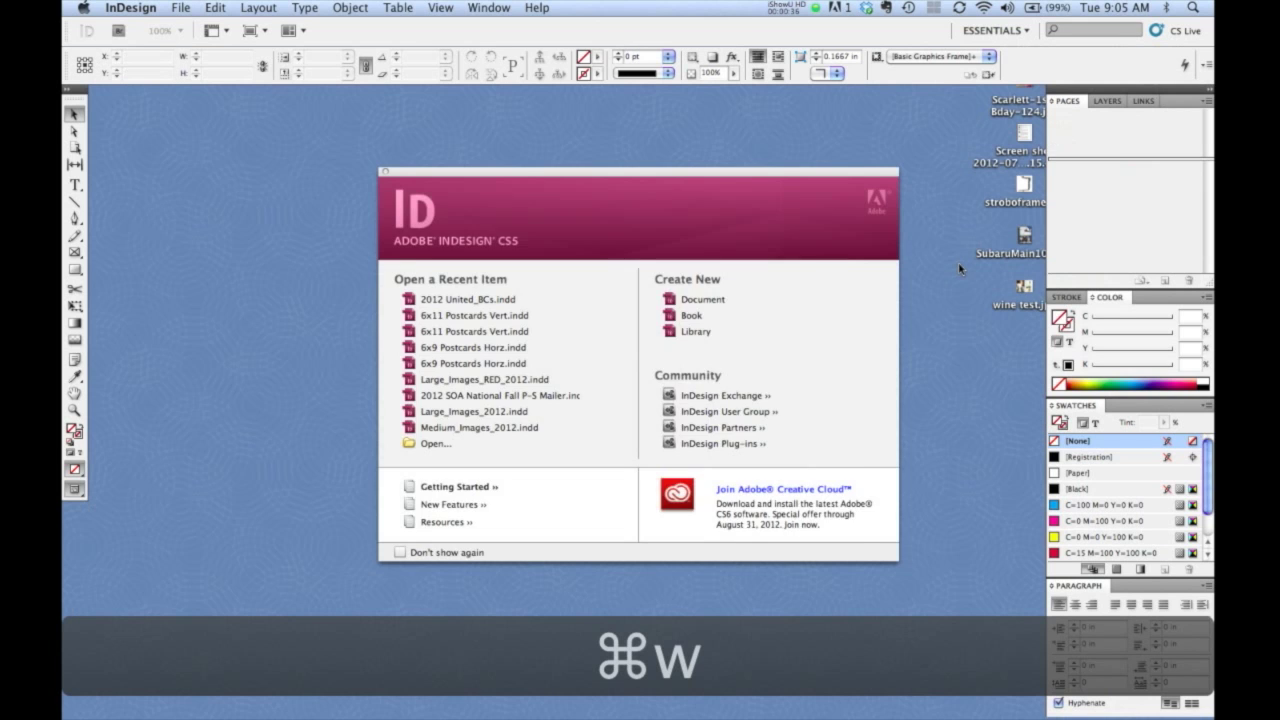
{"action": "key", "text": "super+n"}
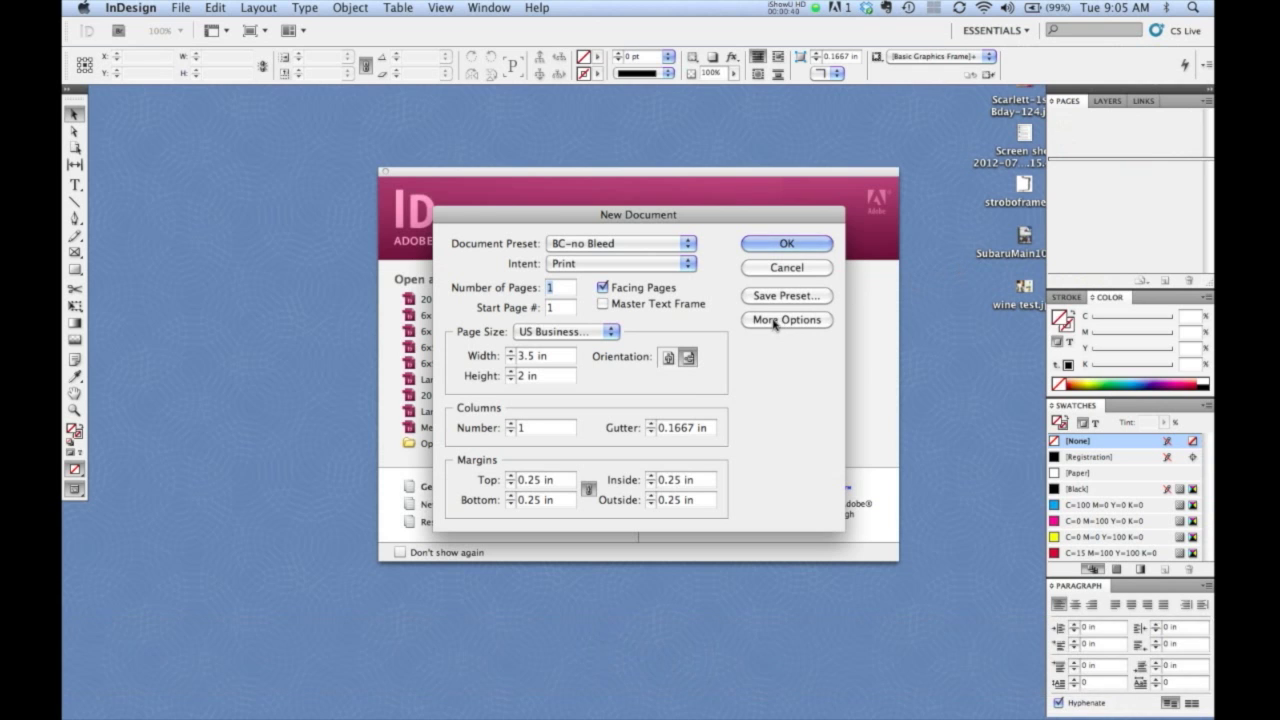
Step: Create the 3.5 × 2 in card with a linked 0.125 in bleed on all sides
{"action": "left_click", "coordinate": [775, 321]}
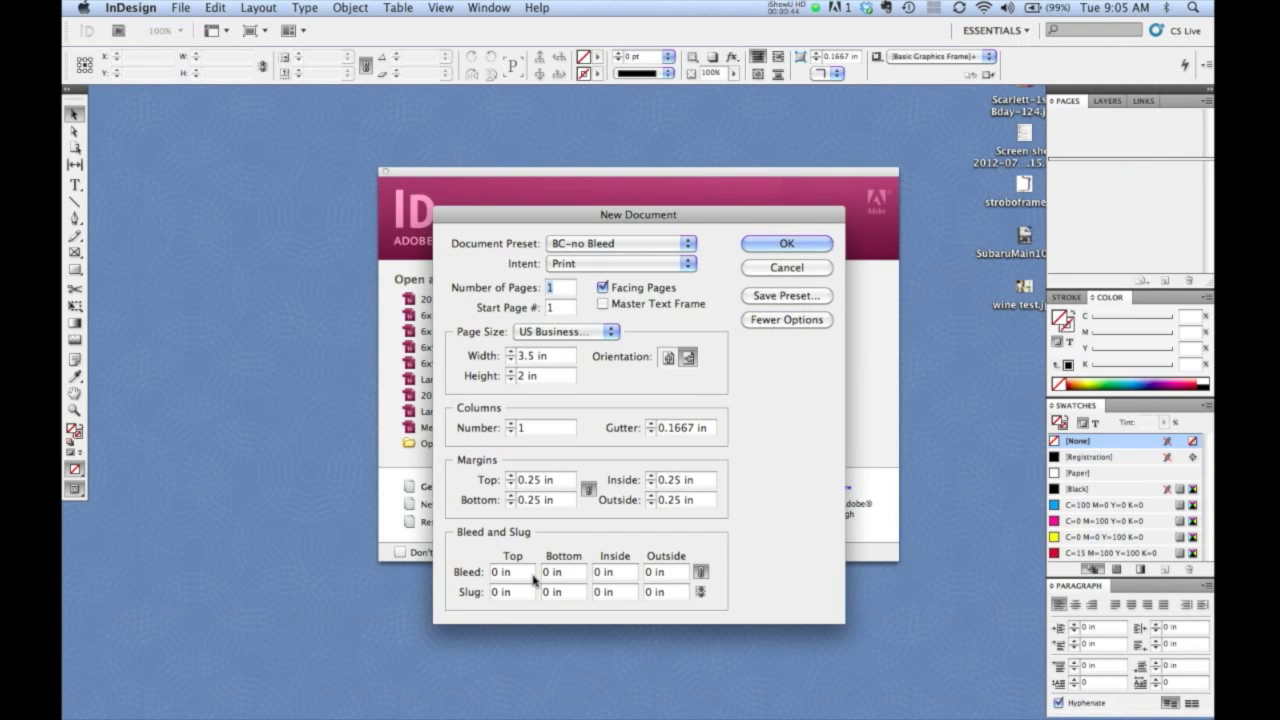
{"action": "left_click", "coordinate": [701, 573]}
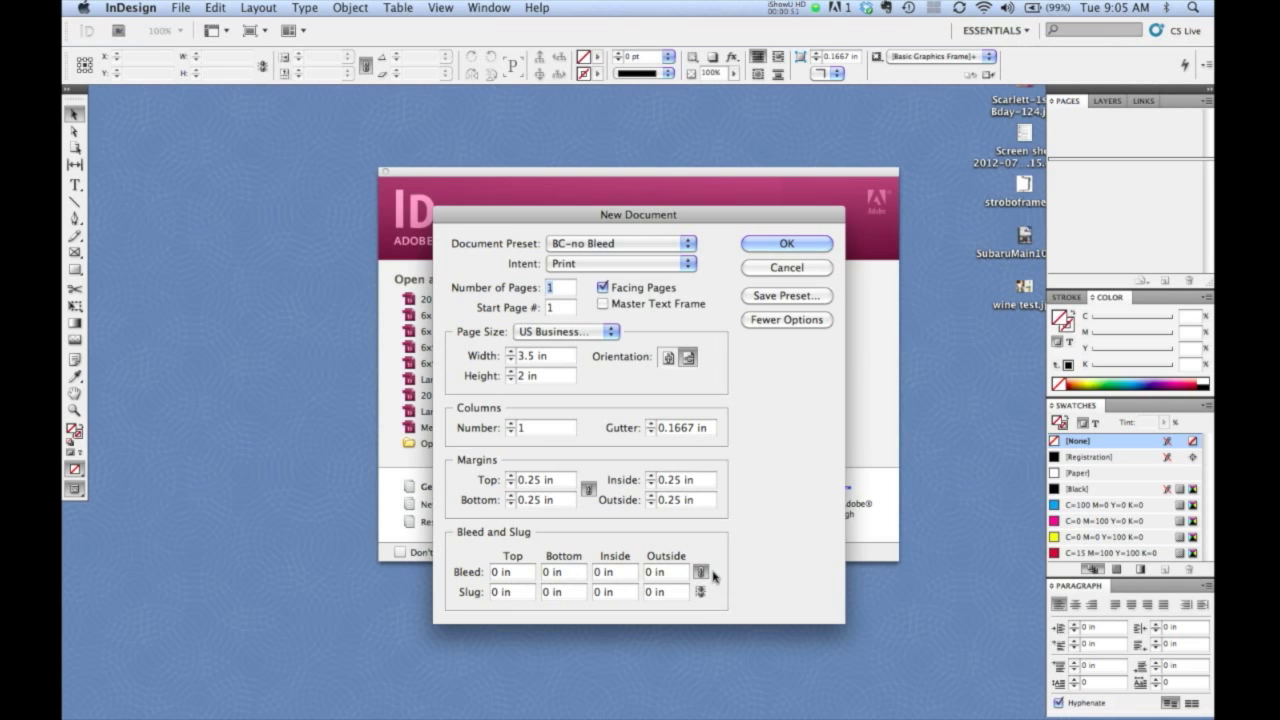
{"action": "double_click", "coordinate": [494, 573]}
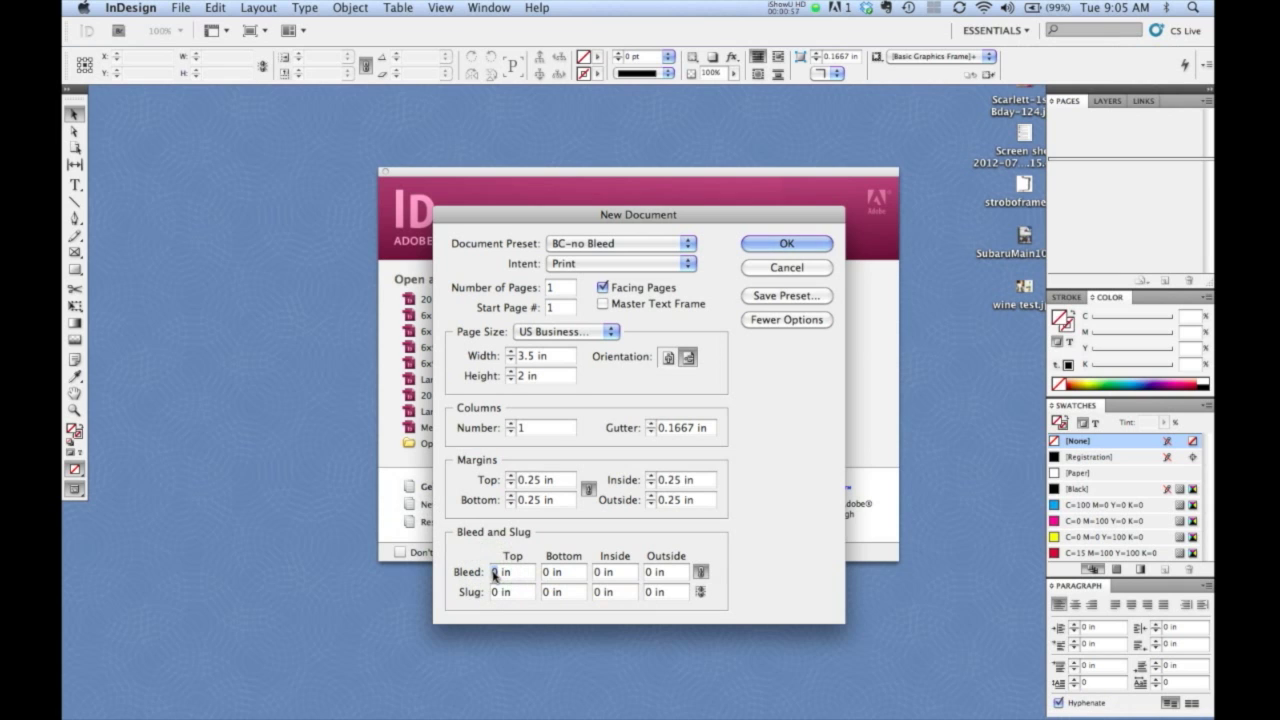
{"action": "type", "text": ".125"}
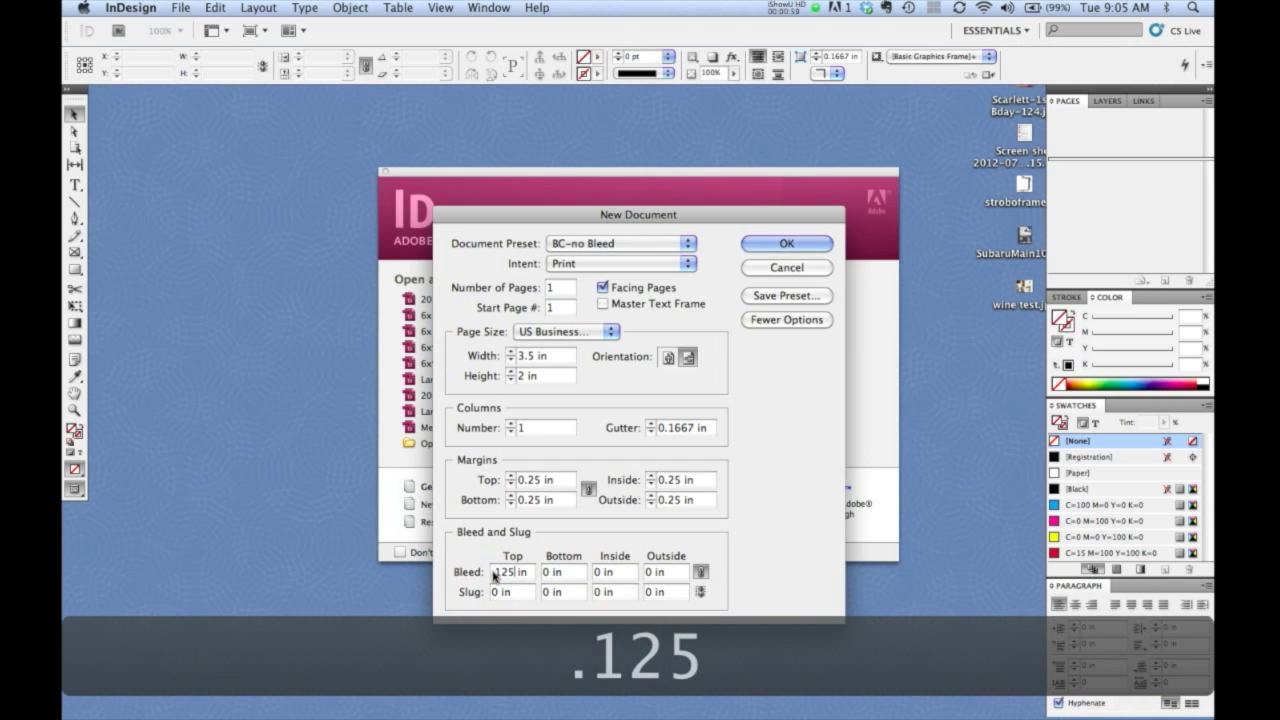
{"action": "key", "text": "Tab"}
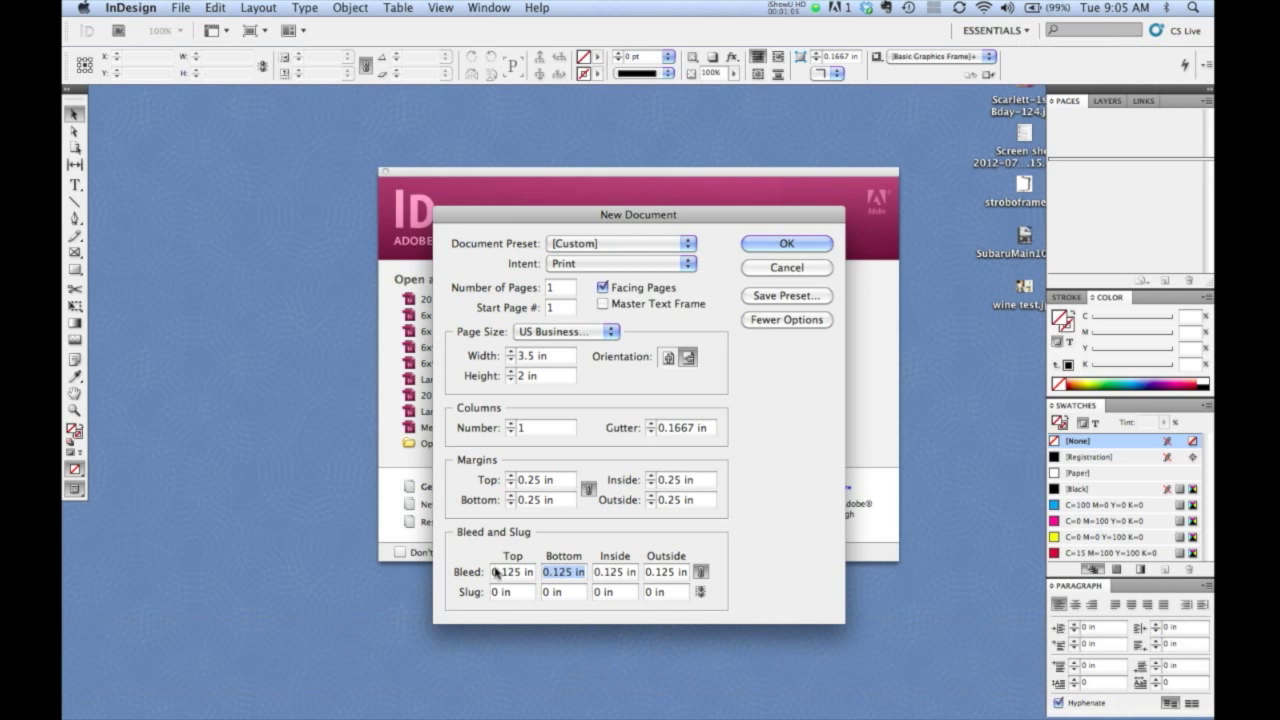
{"action": "left_click", "coordinate": [805, 249]}
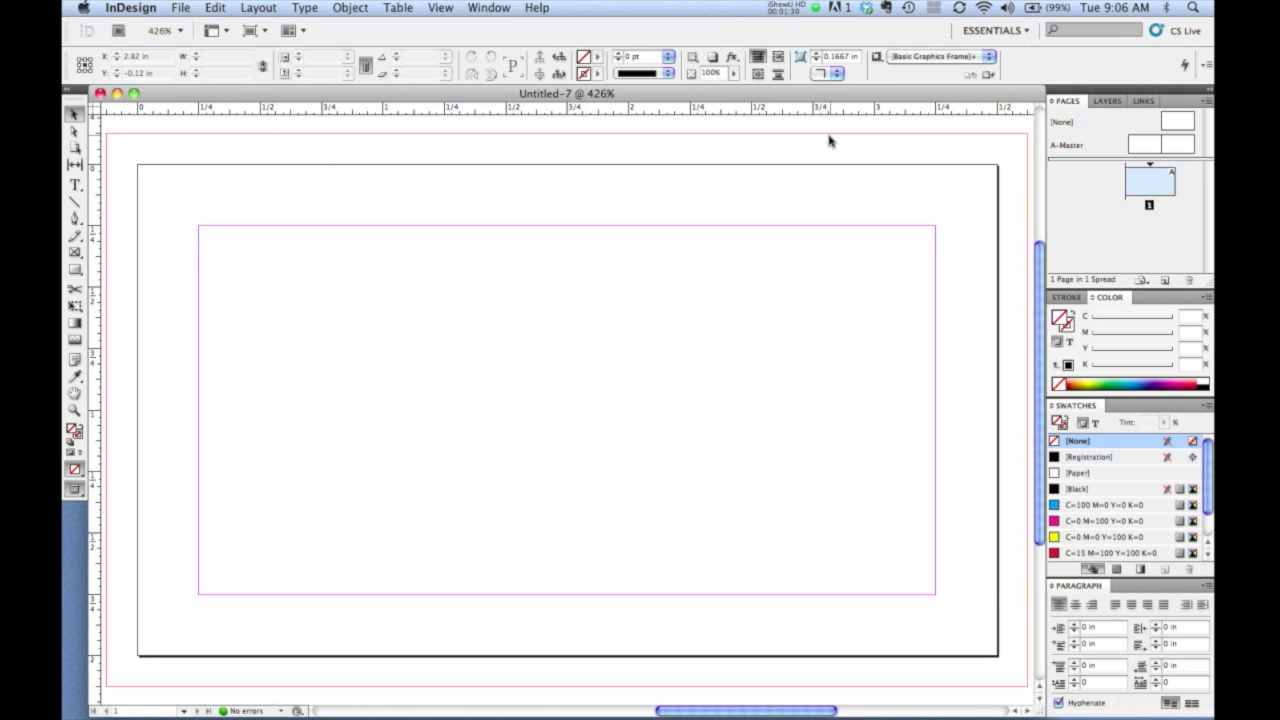
Step: Paste the black United Printing + Mailing card artwork onto the Untitled-7 page
{"action": "key", "text": "super+v"}
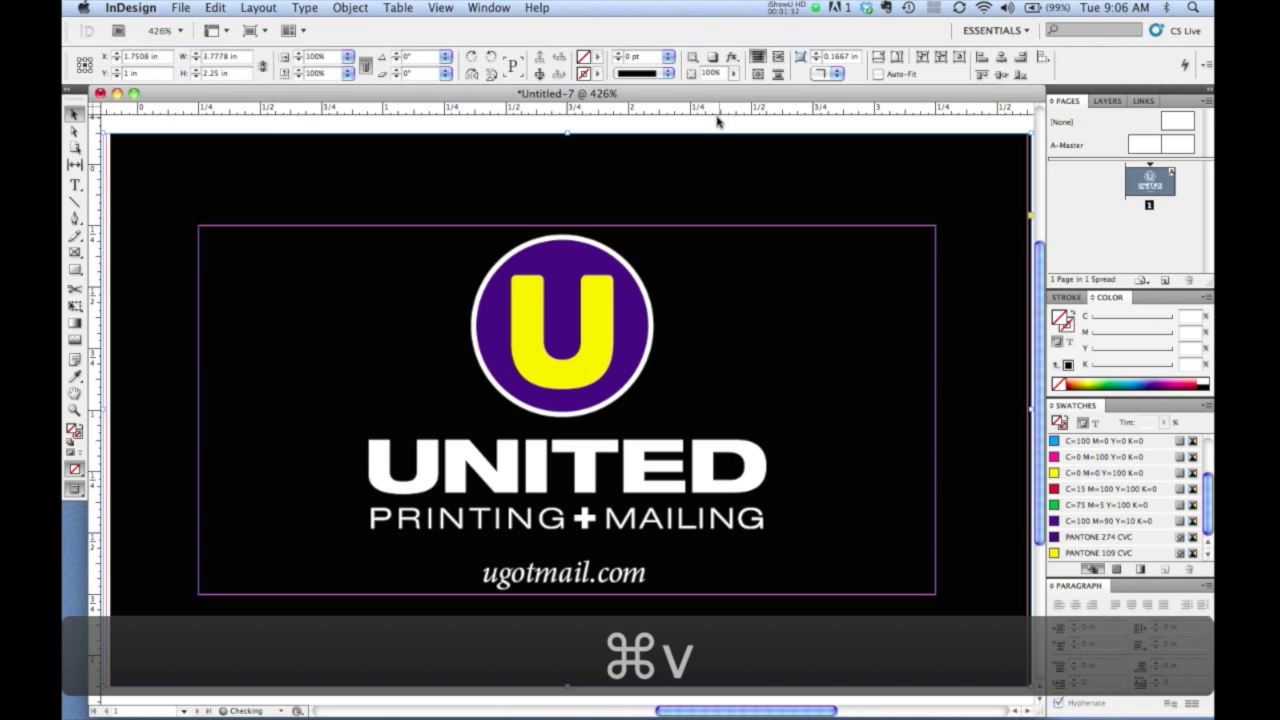
Step: Nudge the pasted card left and stretch its top edge so the background fills the bleed (3.7778 × 2.25 in)
{"action": "left_click_drag", "start_coordinate": [385, 201], "coordinate": [378, 202]}
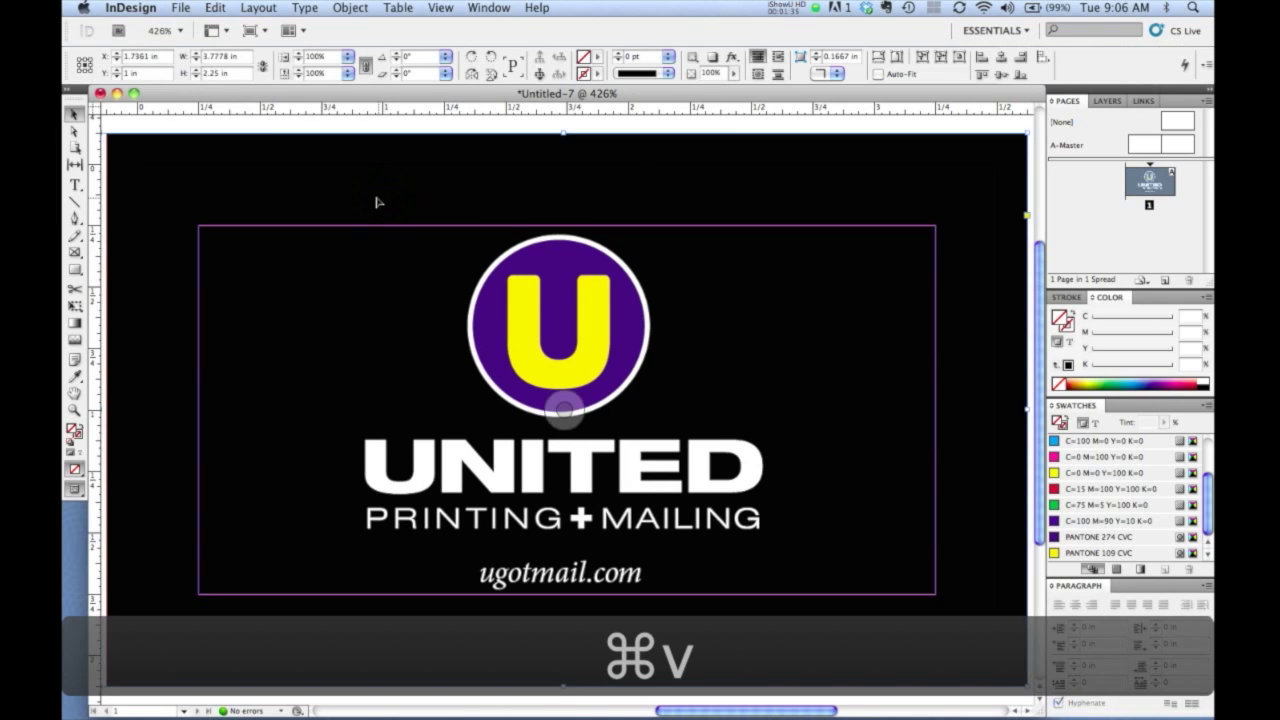
{"action": "left_click", "coordinate": [284, 127]}
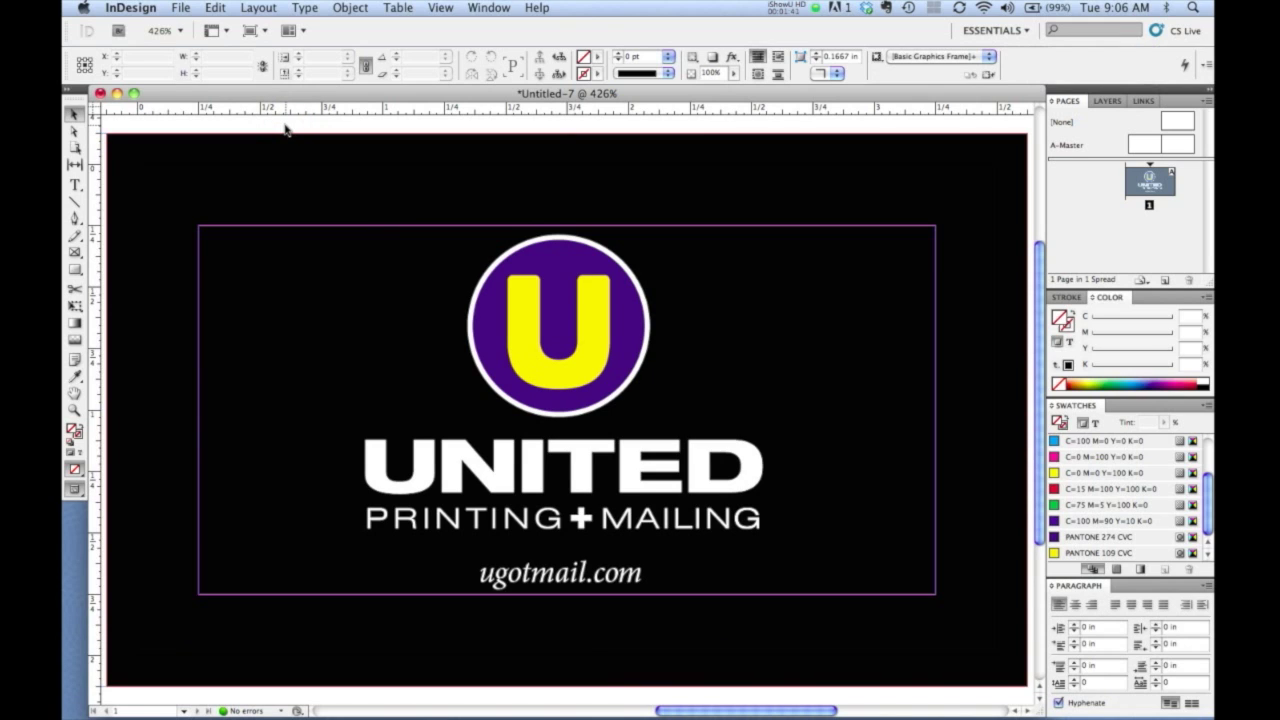
{"action": "left_click", "coordinate": [190, 148]}
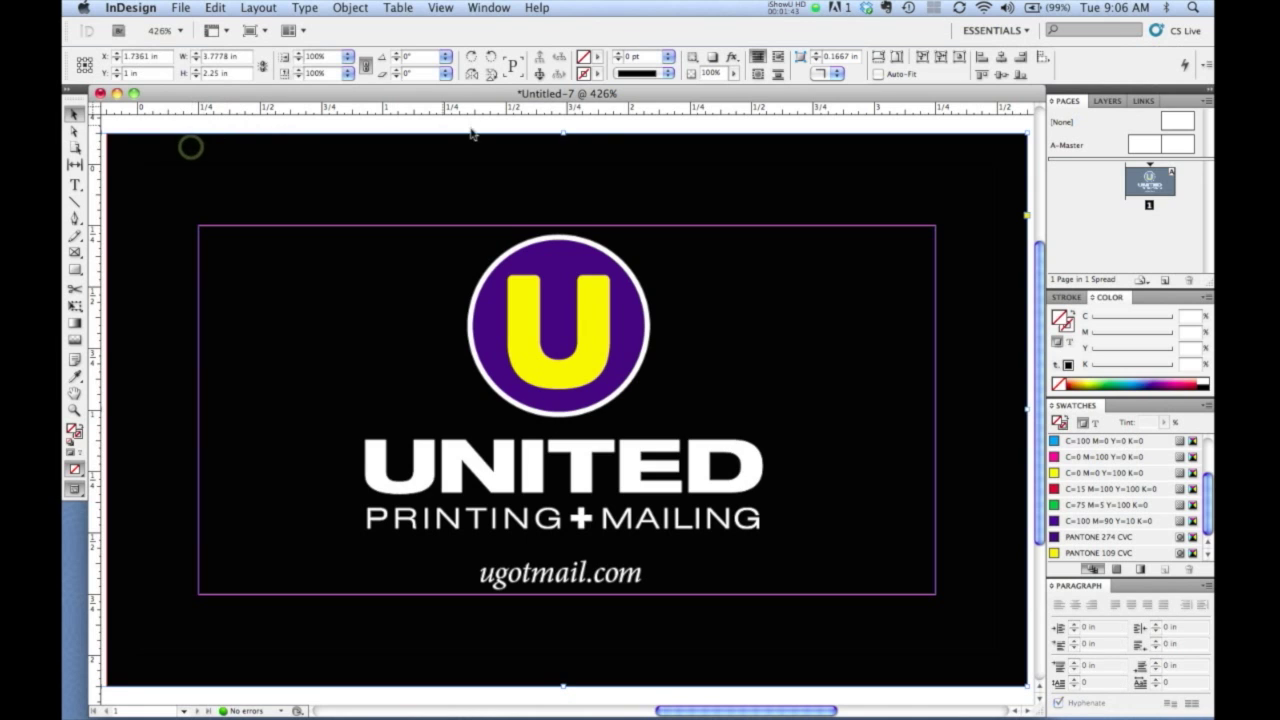
{"action": "mouse_move", "coordinate": [563, 132]}
{"action": "left_mouse_down"}
{"action": "mouse_move", "coordinate": [563, 182]}
{"action": "mouse_move", "coordinate": [571, 138]}
{"action": "left_mouse_up"}
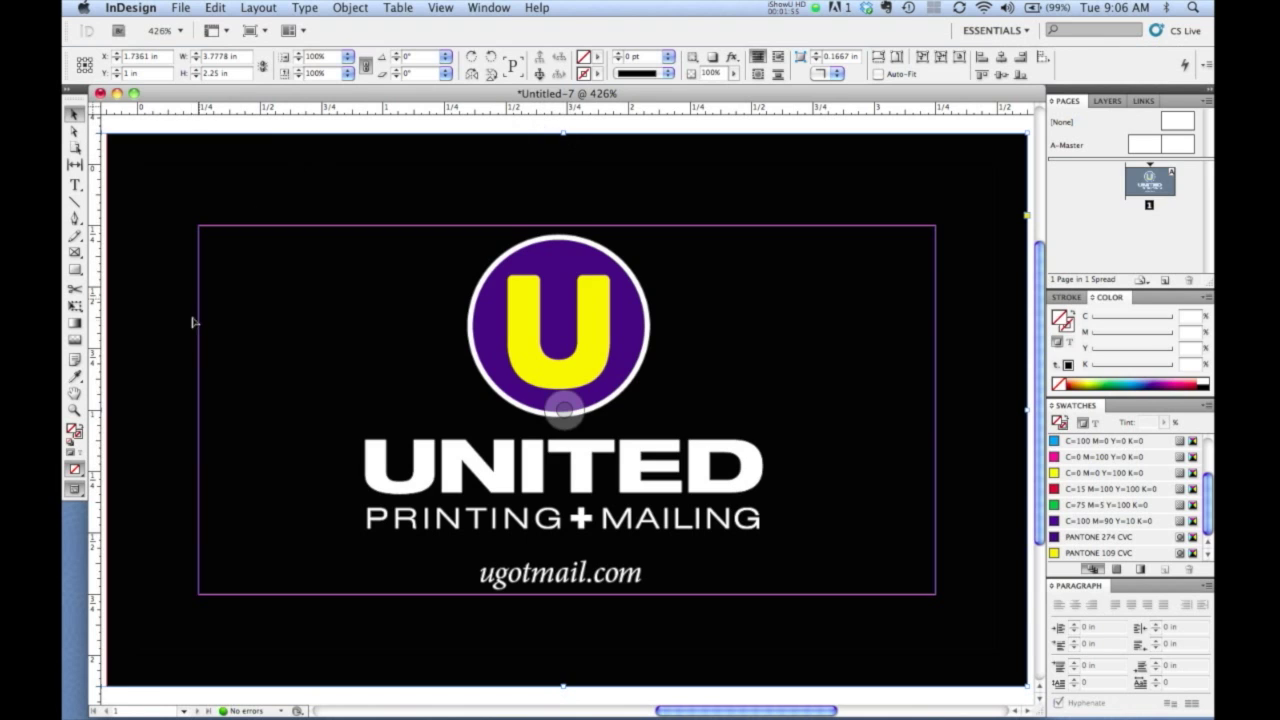
{"action": "left_click", "coordinate": [252, 120]}
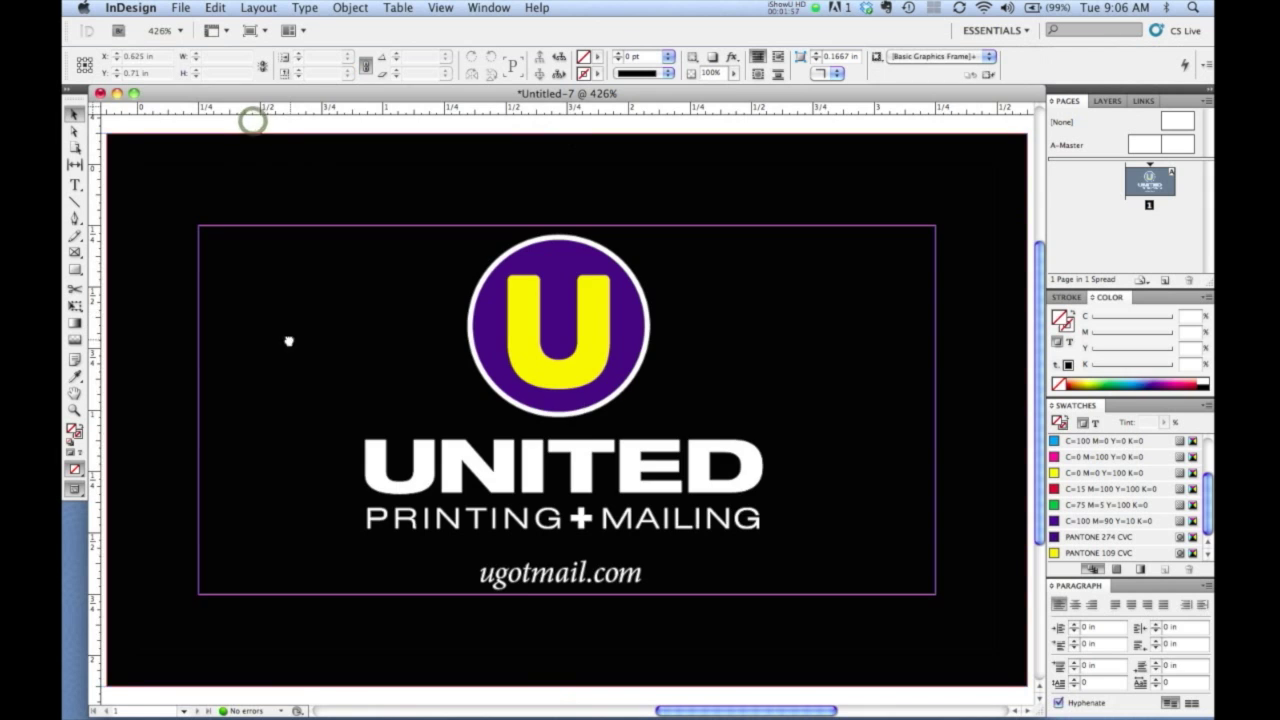
Step: Pull the black frame's left edge in to 3.625 × 2.25 in and preview the trimmed card
{"action": "left_click_drag", "start_coordinate": [287, 340], "coordinate": [335, 330]}
{"action": "left_click", "coordinate": [187, 393]}
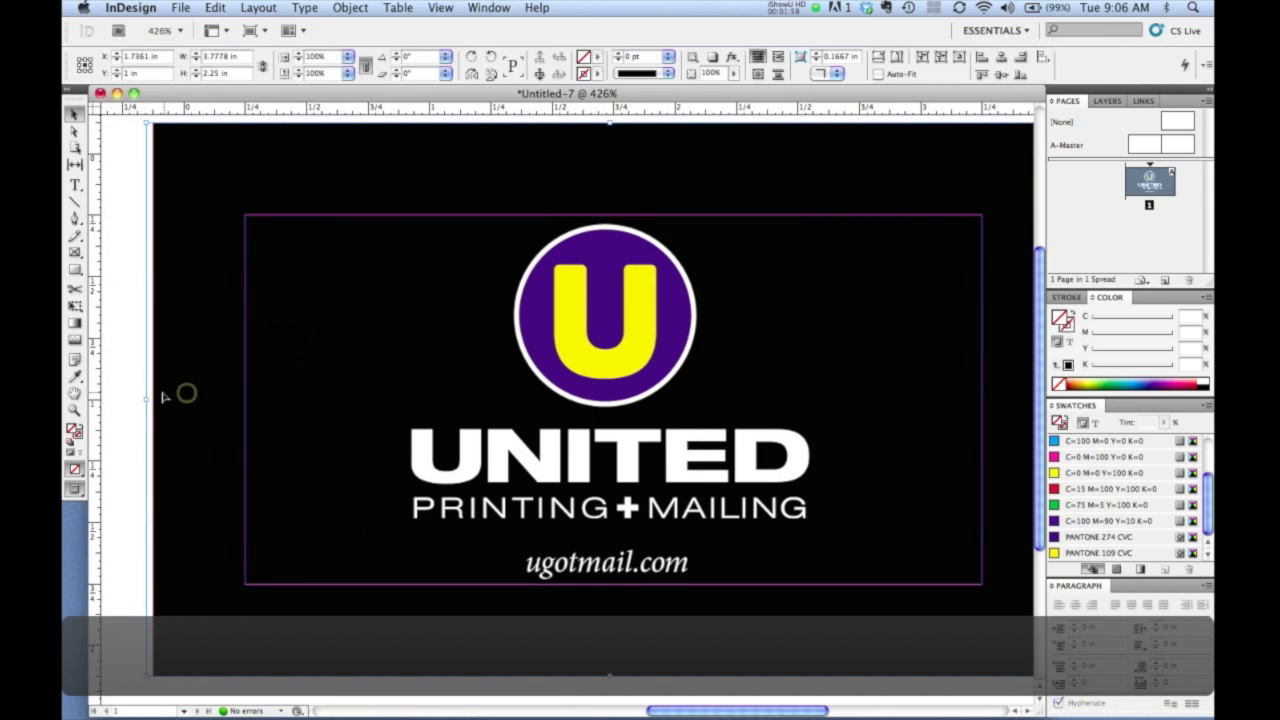
{"action": "left_click_drag", "start_coordinate": [146, 400], "coordinate": [183, 399]}
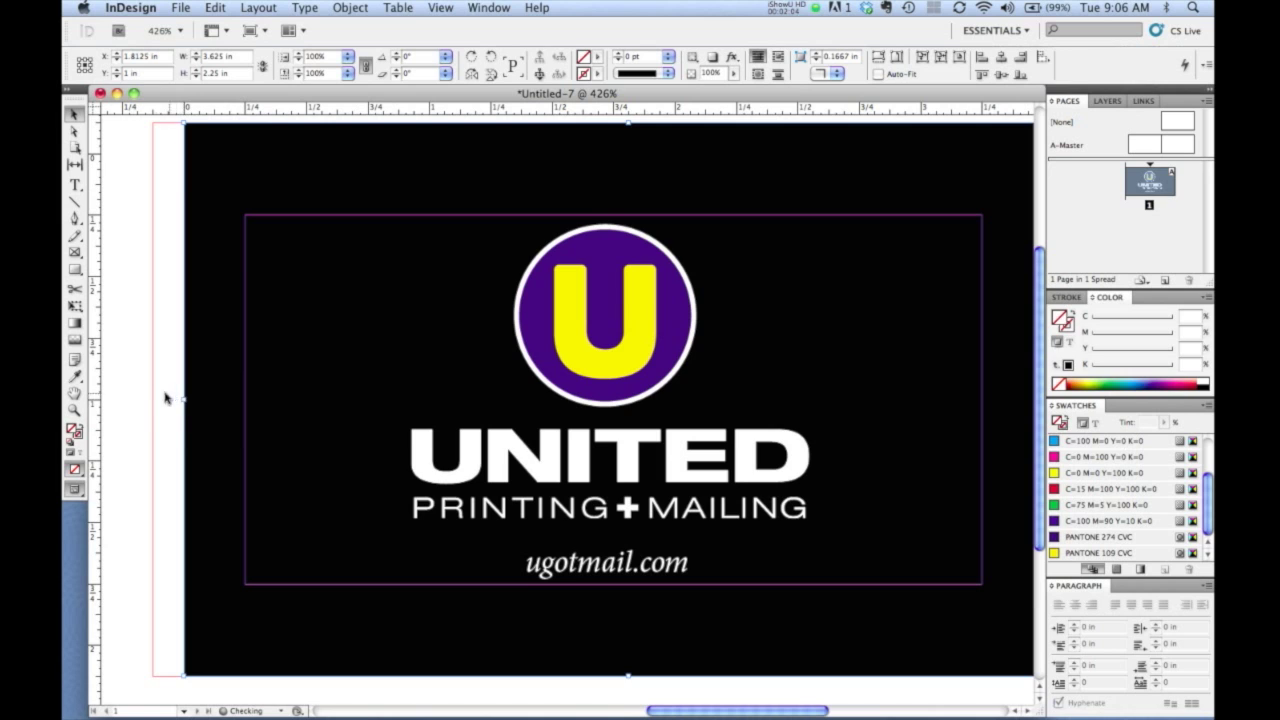
{"action": "left_click", "coordinate": [139, 394]}
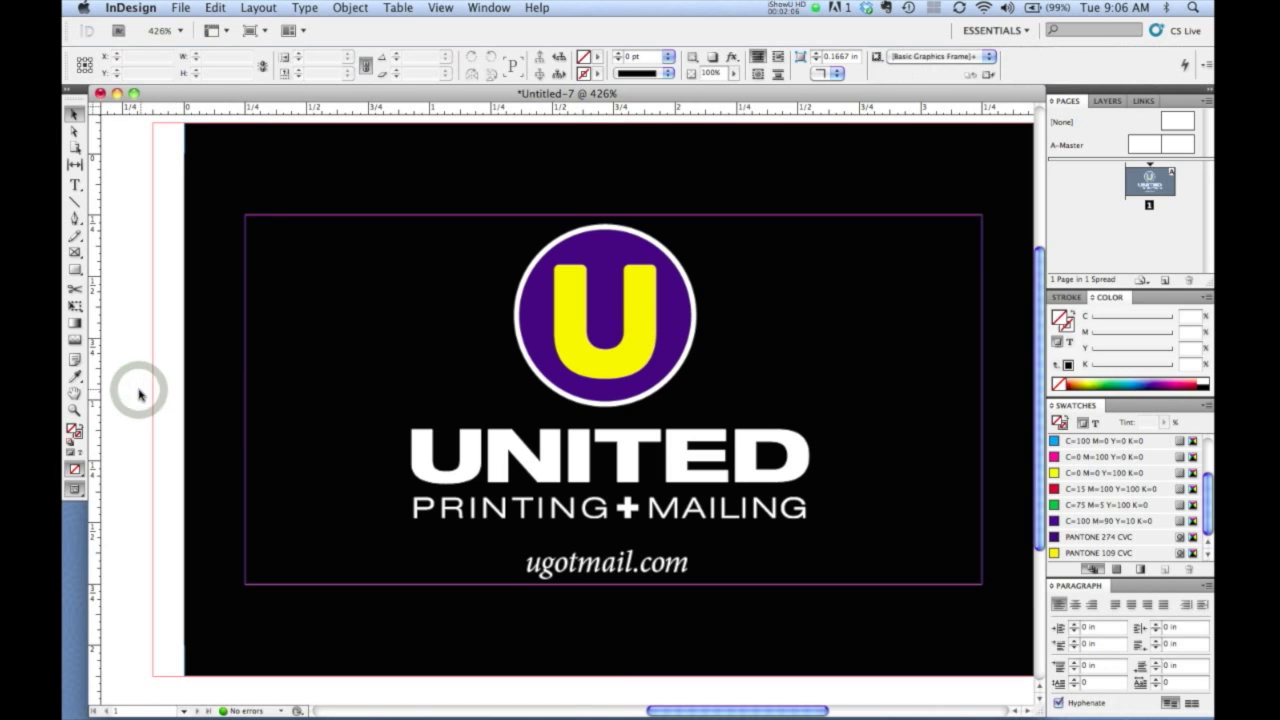
{"action": "key", "text": "w"}
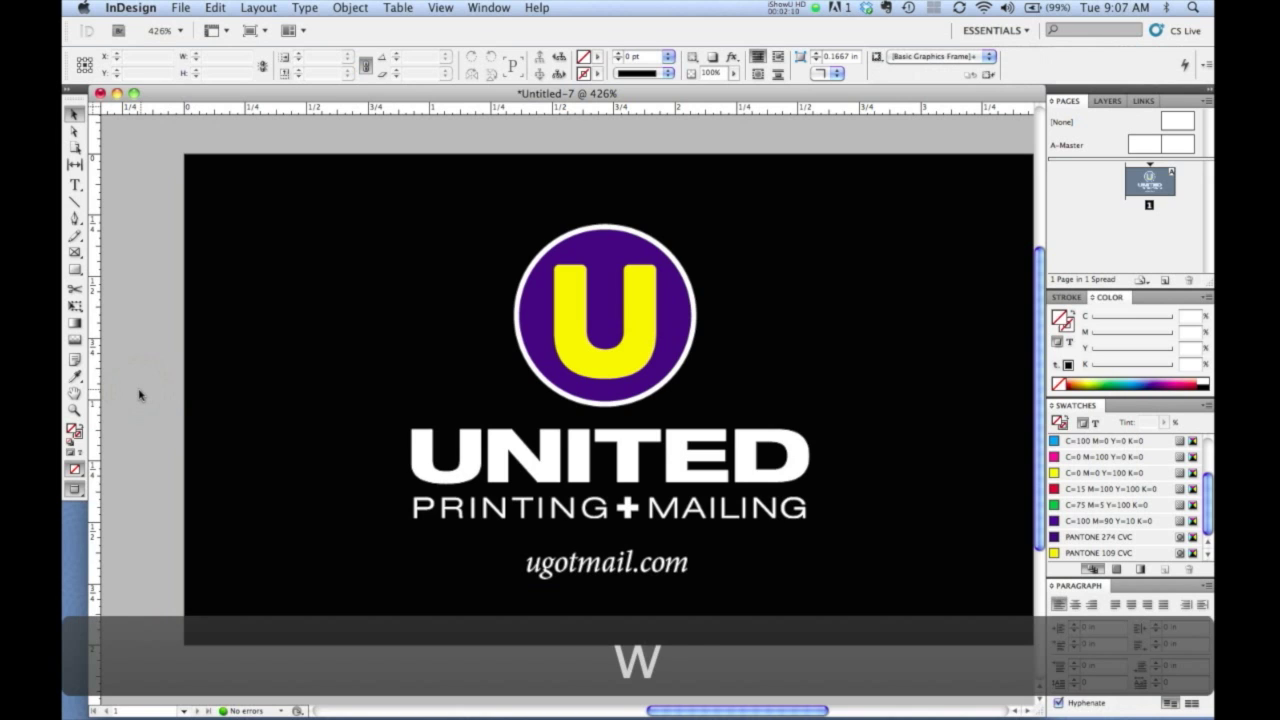
{"action": "key", "text": "super+a"}
{"action": "key", "text": "Right"}
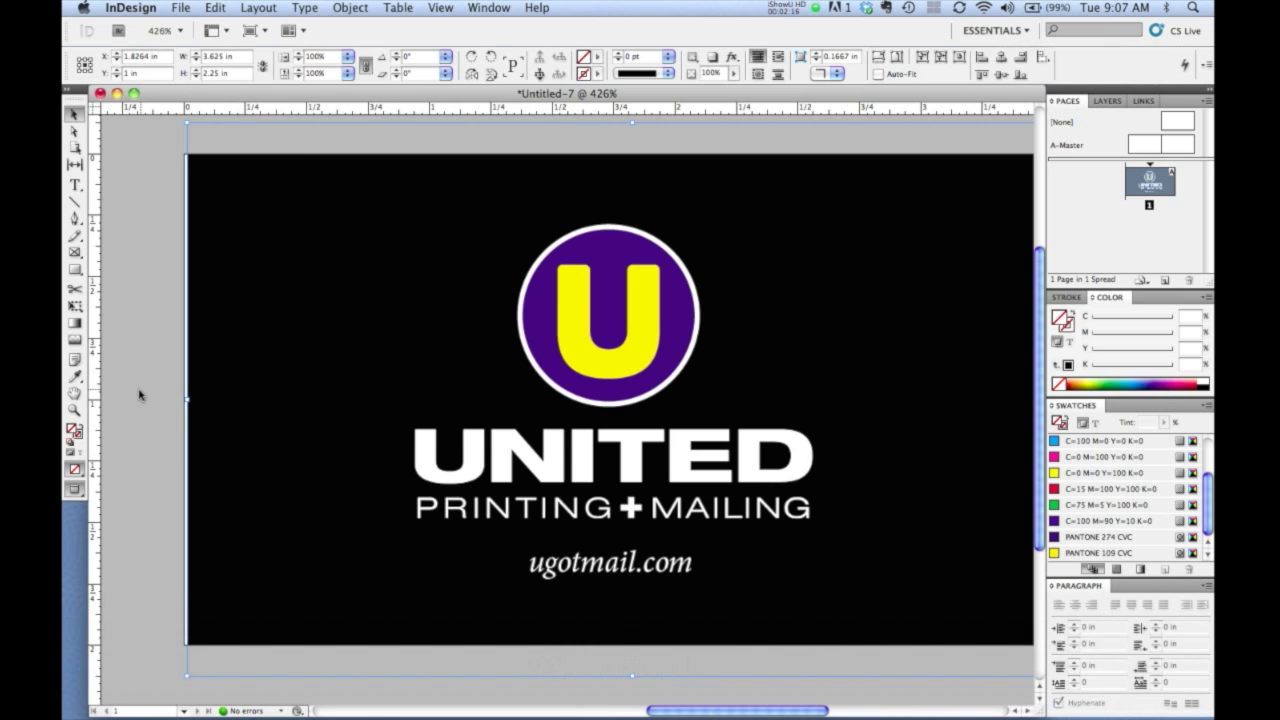
{"action": "left_click", "coordinate": [143, 391]}
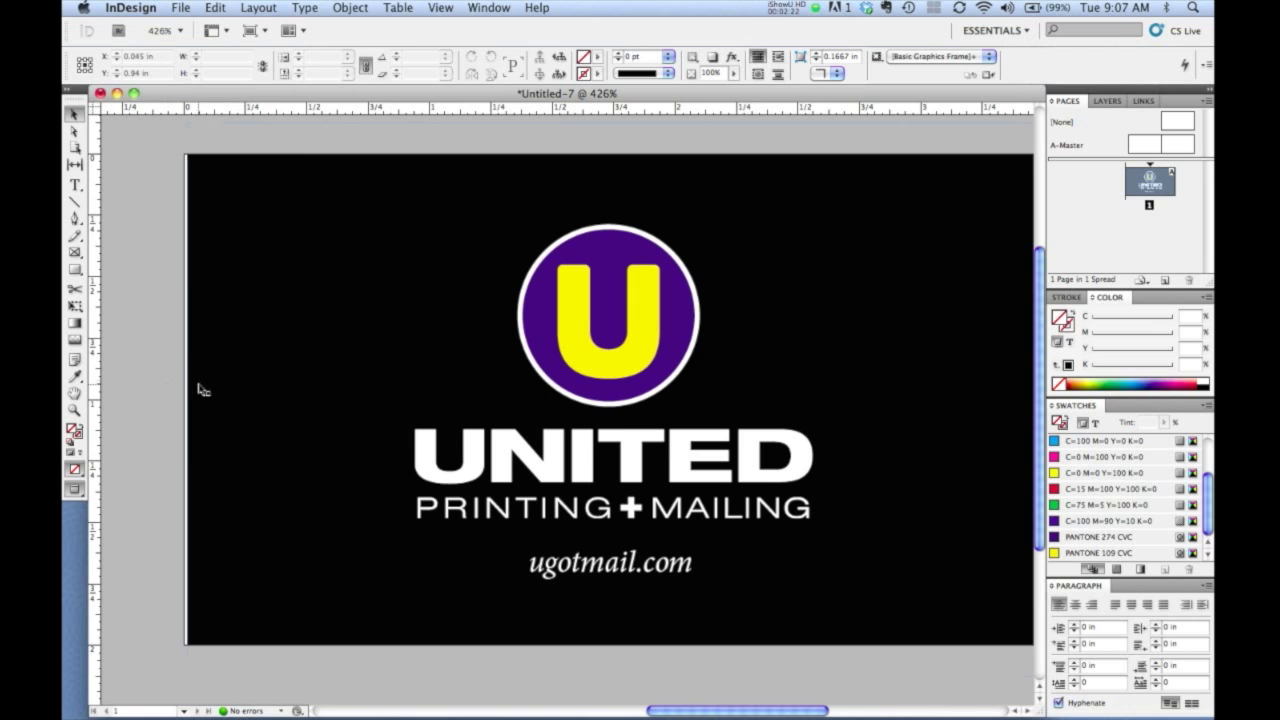
{"action": "key", "text": "super+z"}
{"action": "key", "text": "super+z"}
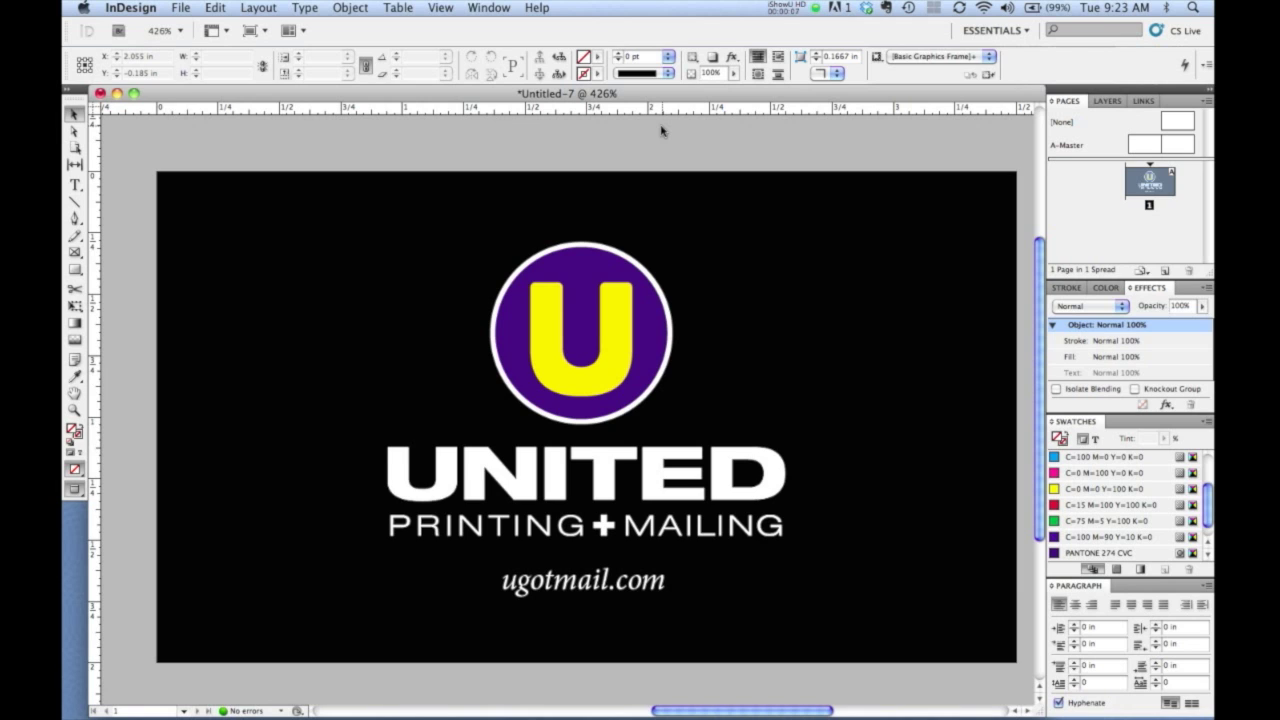
Step: Paste the 10%-opacity U logo copy and move it to the card's top-left corner
{"action": "key", "text": "super+v"}
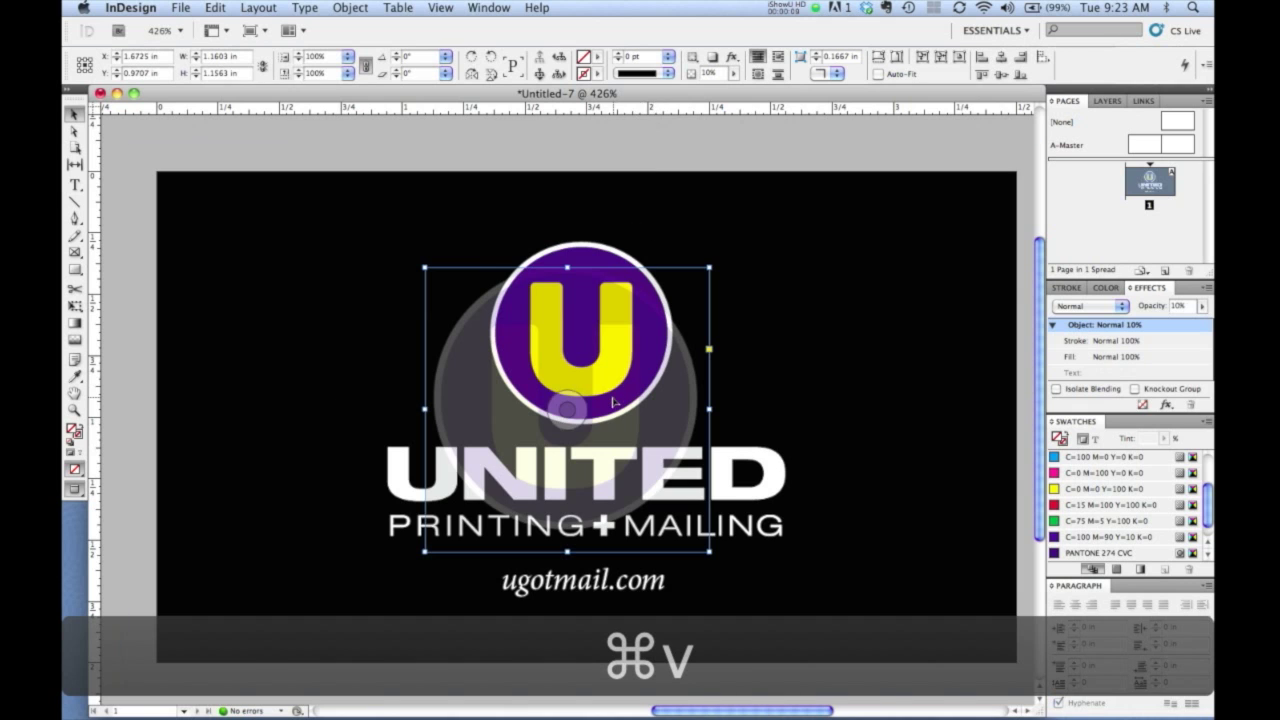
{"action": "left_click_drag", "start_coordinate": [676, 430], "coordinate": [380, 295]}
{"action": "key", "text": "w"}
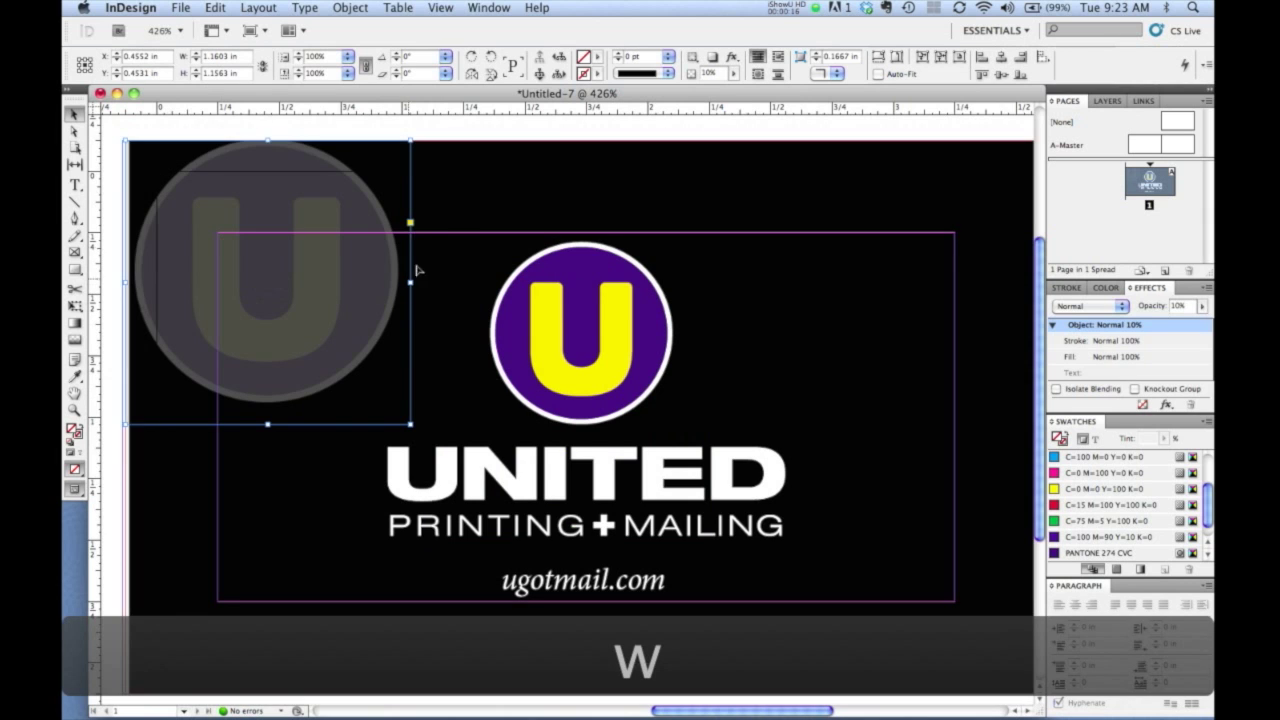
{"action": "left_click", "coordinate": [536, 127]}
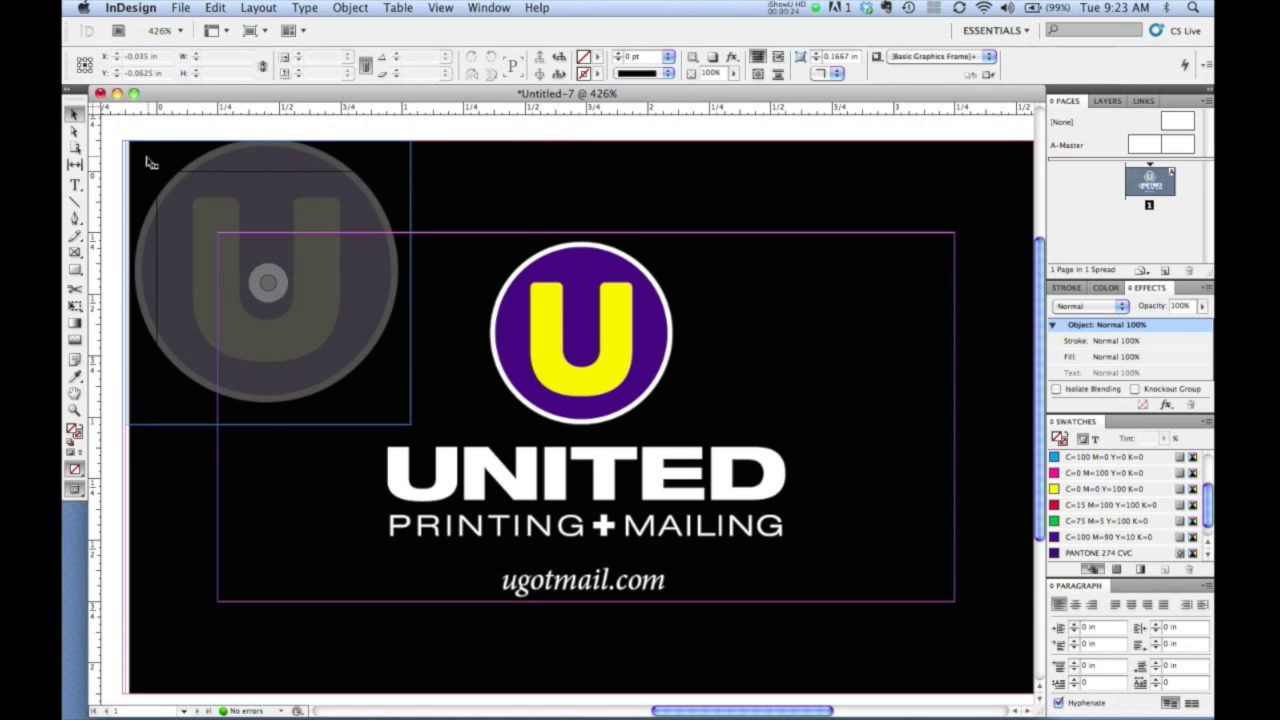
Step: Resize the faded logo frame to about 1.03 in and nudge it slightly right
{"action": "left_click", "coordinate": [150, 163]}
{"action": "left_click_drag", "start_coordinate": [124, 141], "coordinate": [157, 171]}
{"action": "left_click", "coordinate": [198, 128]}
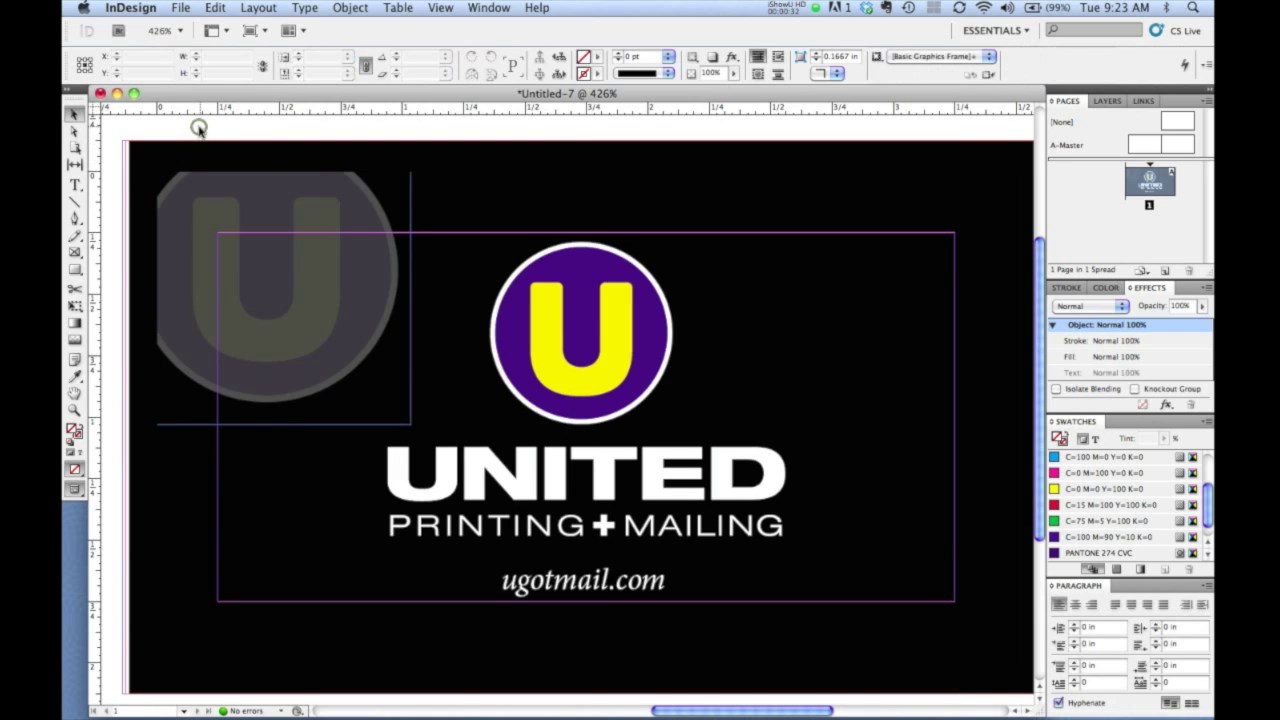
{"action": "key", "text": "w"}
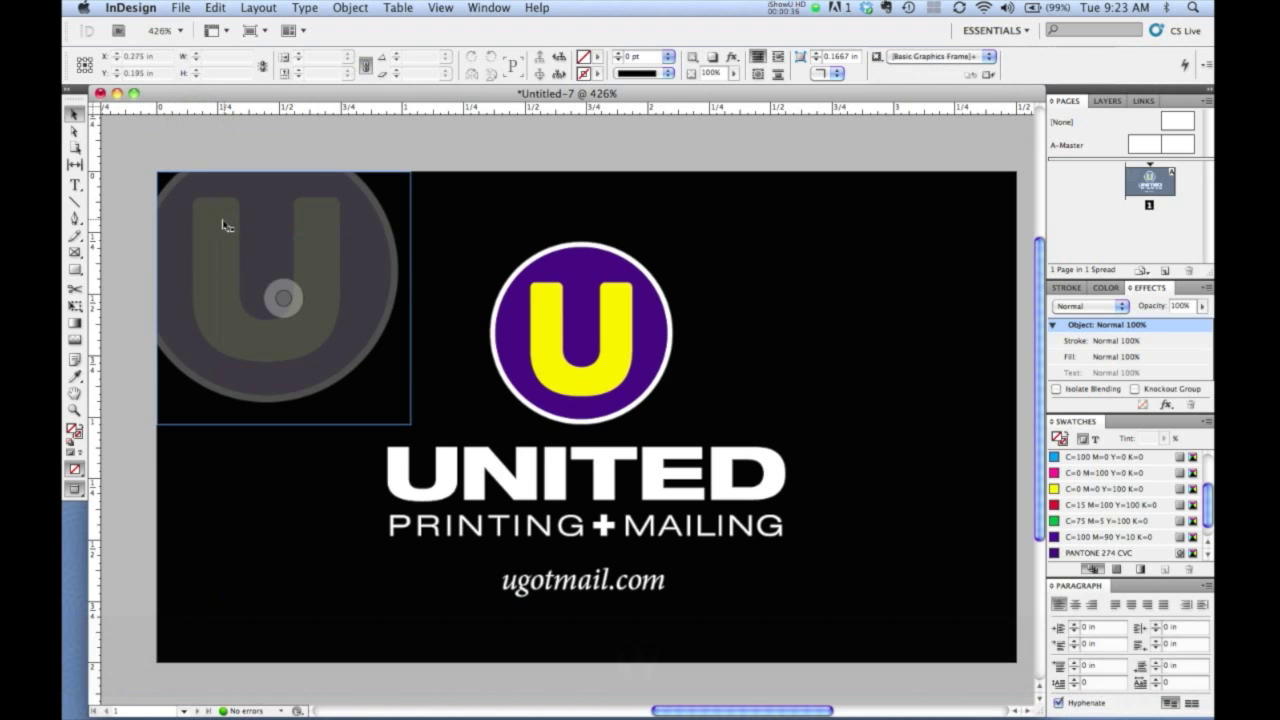
{"action": "left_click", "coordinate": [223, 223]}
{"action": "key", "text": "Right"}
{"action": "left_click", "coordinate": [259, 146]}
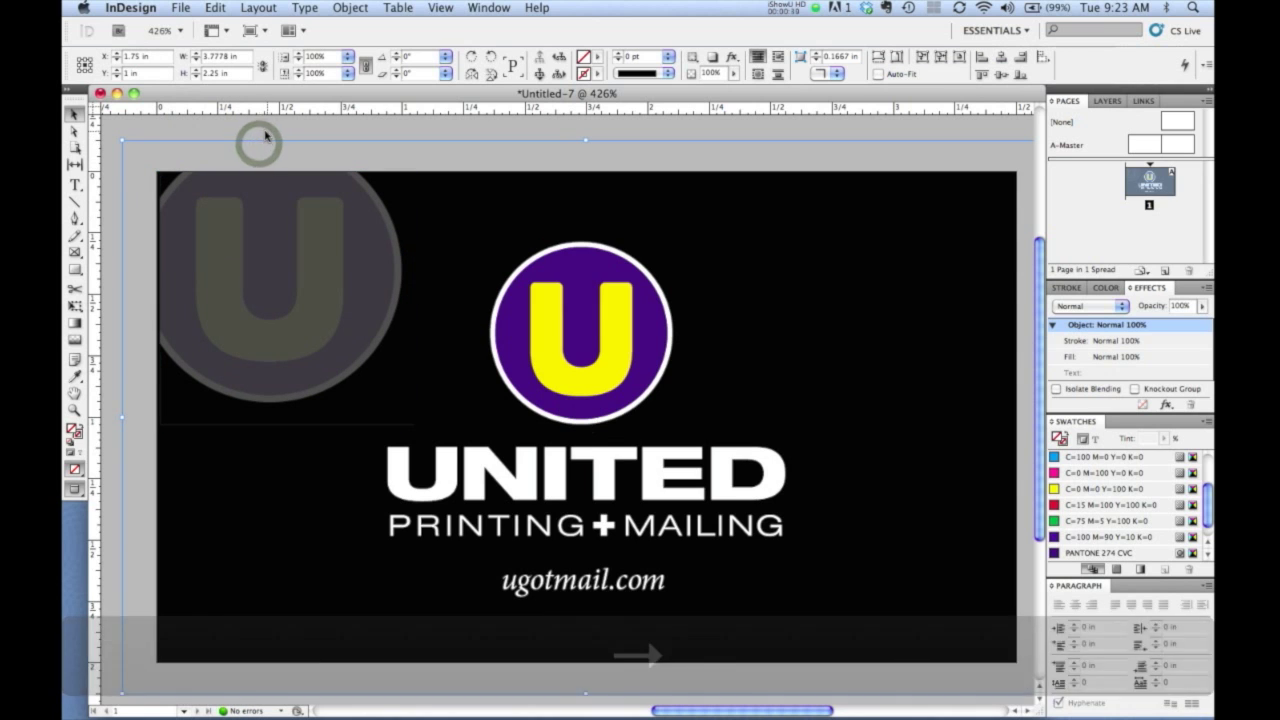
{"action": "left_click", "coordinate": [265, 130]}
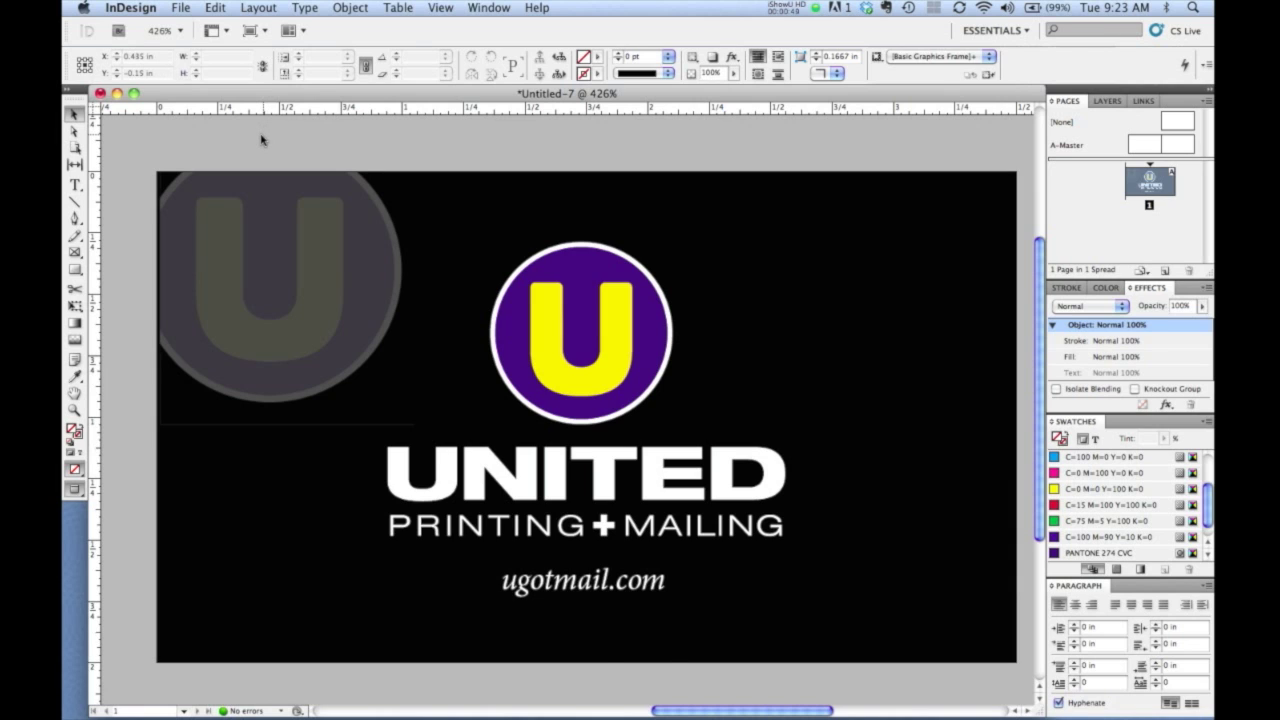
{"action": "key", "text": "super+z"}
{"action": "key", "text": "super+z"}
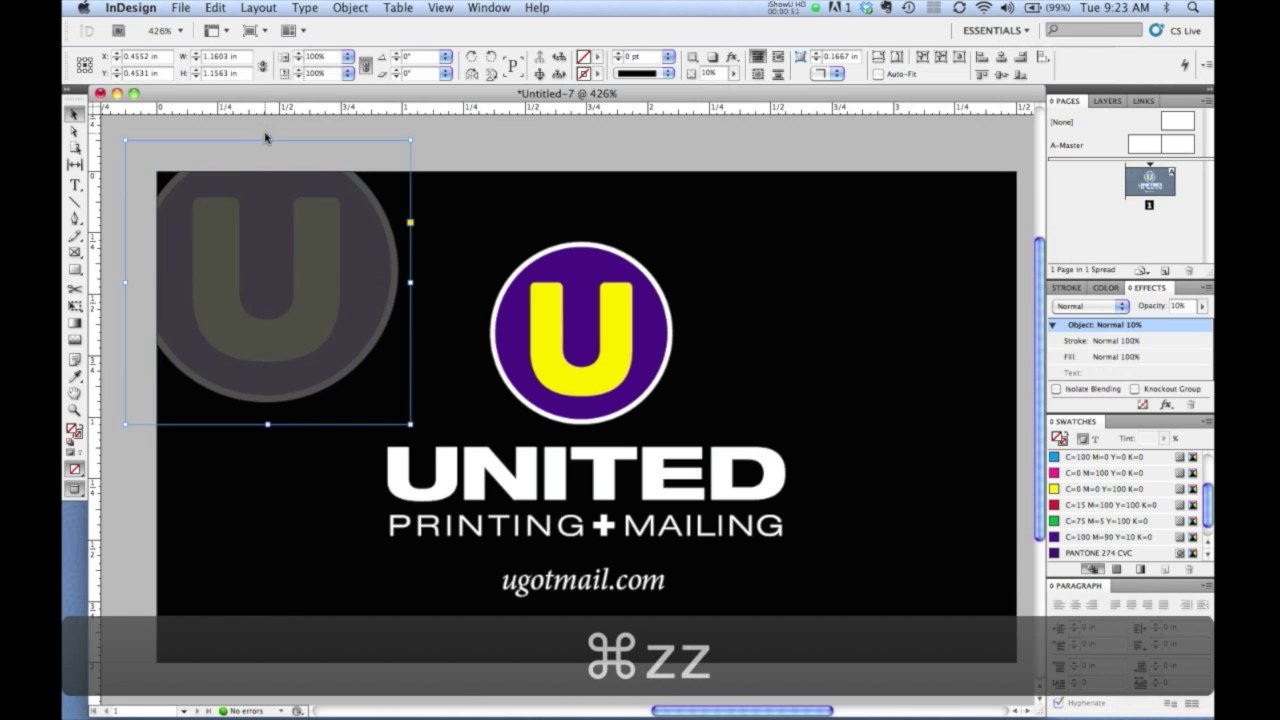
{"action": "key", "text": "w"}
{"action": "key", "text": "w"}
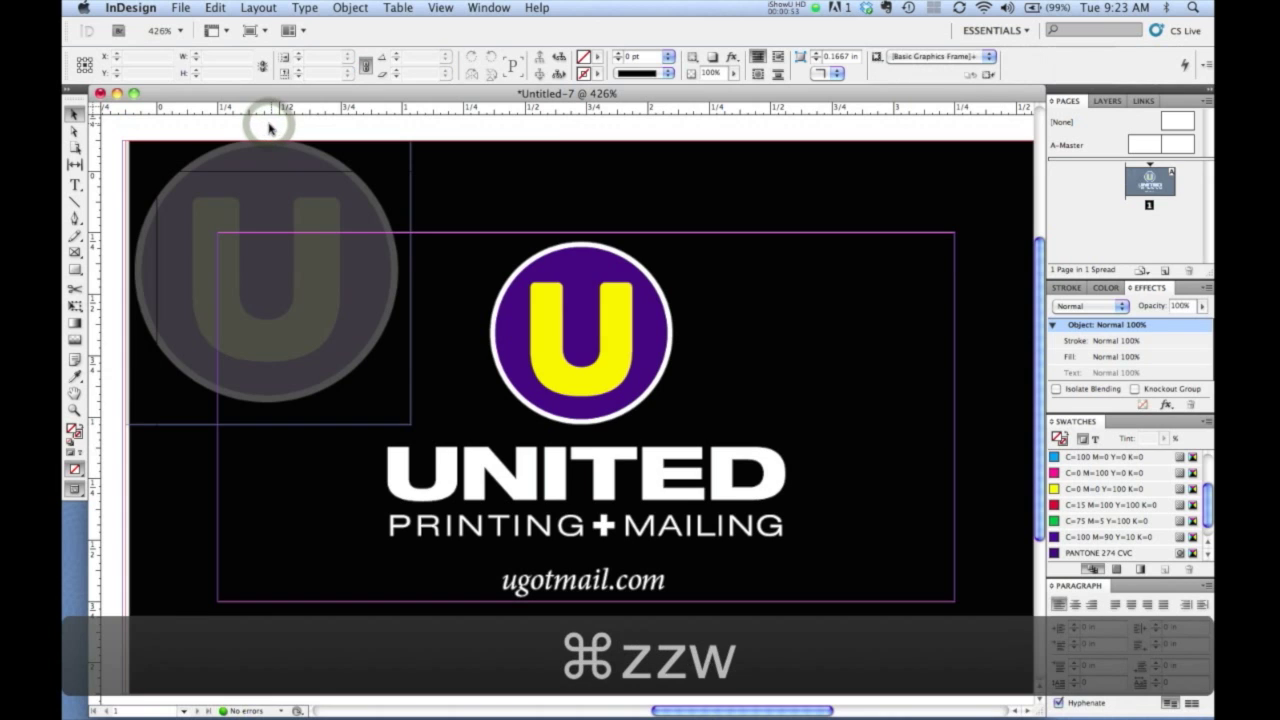
{"action": "key", "text": "super+a"}
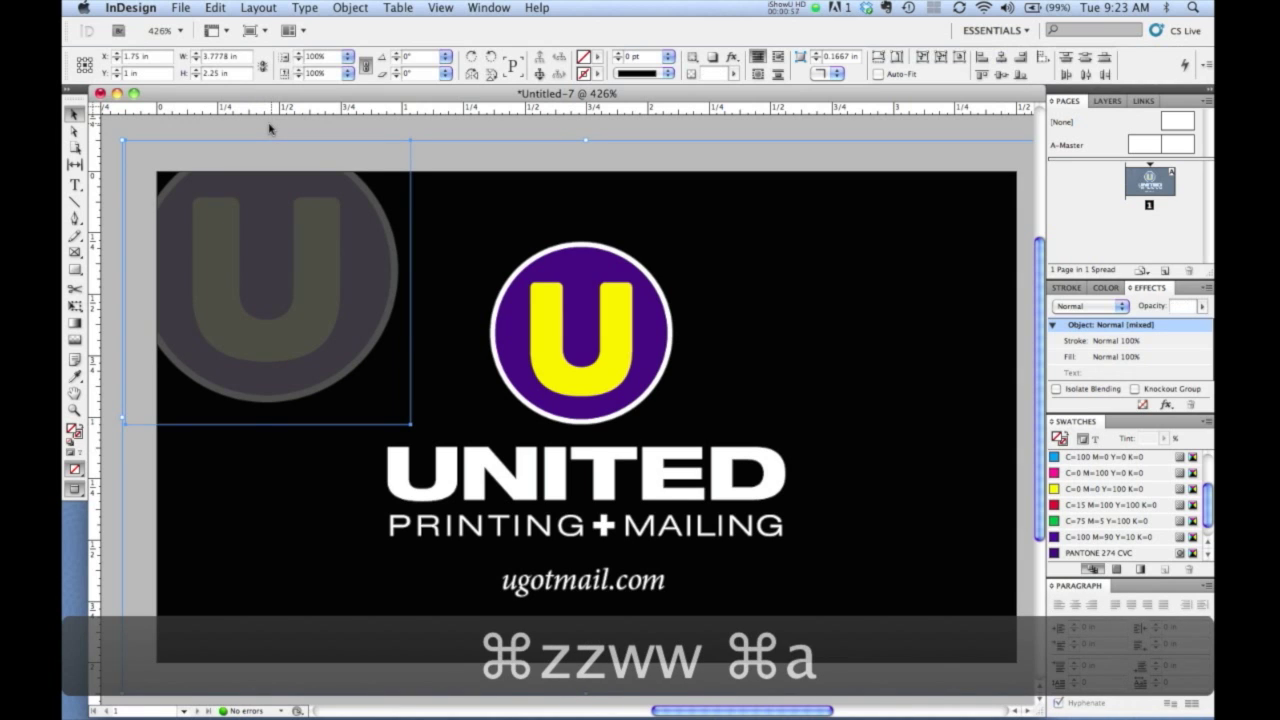
{"action": "key", "text": "Right"}
{"action": "key", "text": "Right"}
{"action": "key", "text": "Right"}
{"action": "key", "text": "Right"}
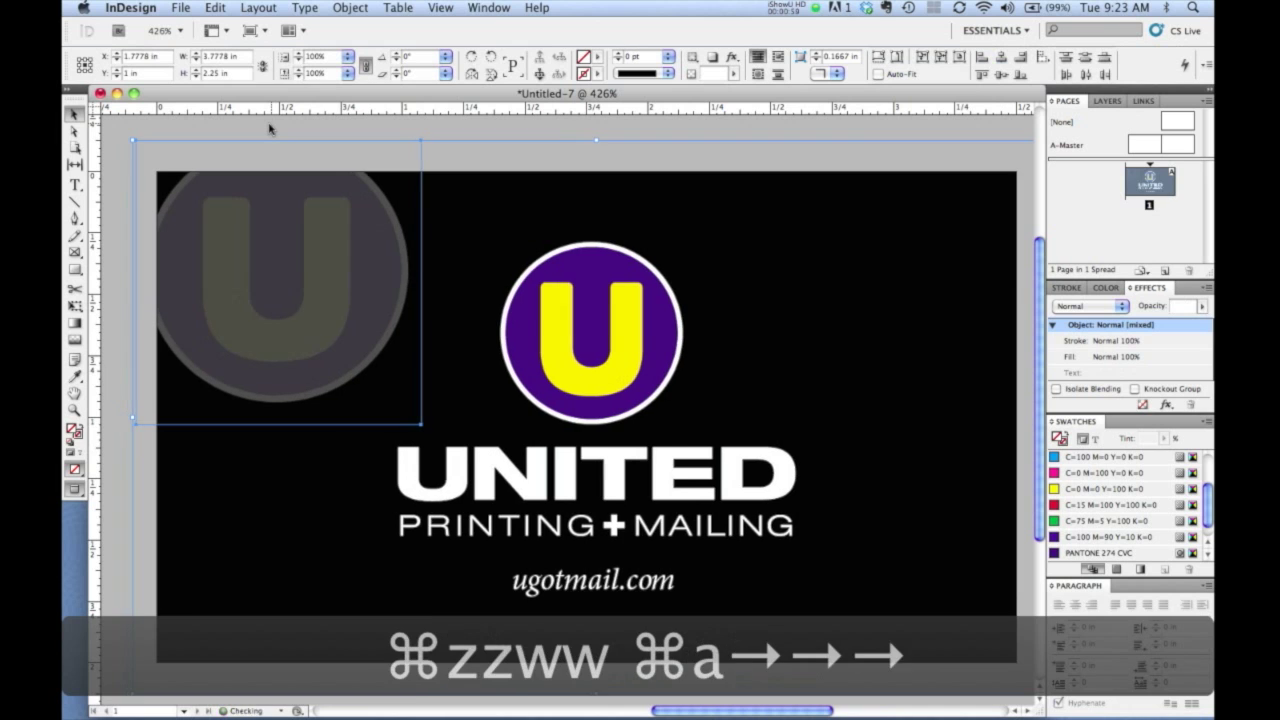
{"action": "key", "text": "Left"}
{"action": "key", "text": "Left"}
{"action": "key", "text": "Left"}
{"action": "key", "text": "Left"}
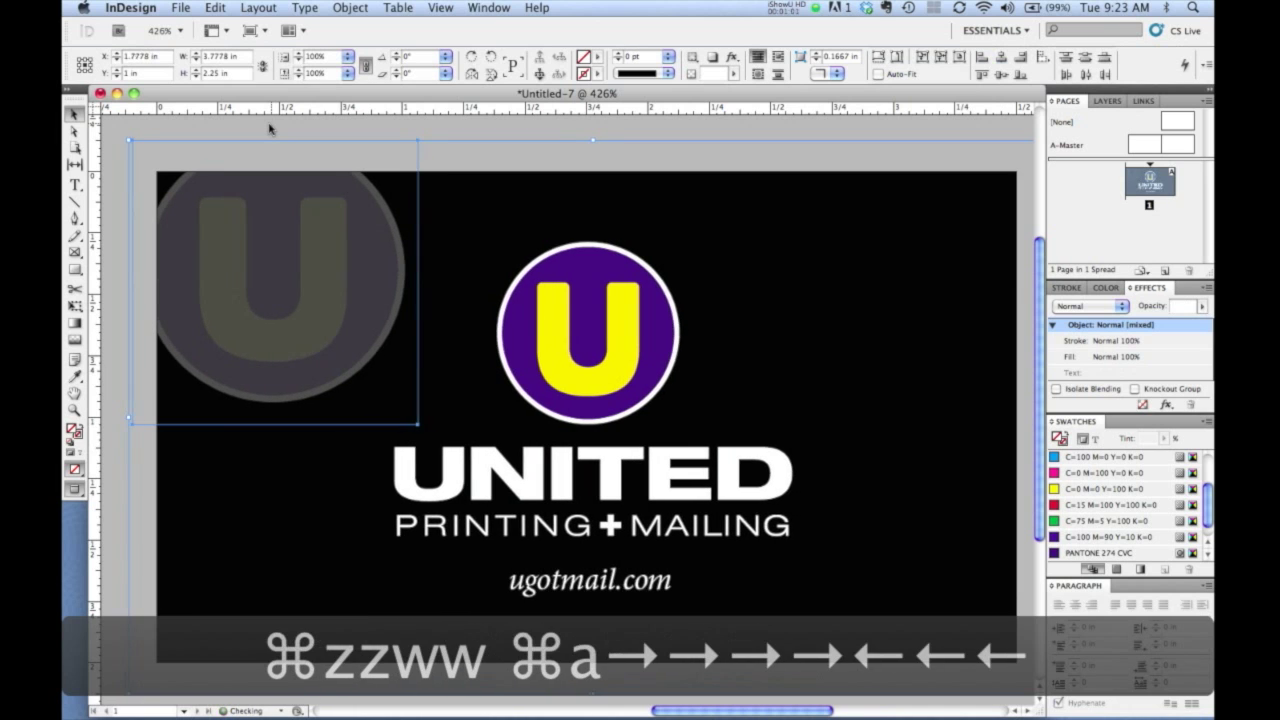